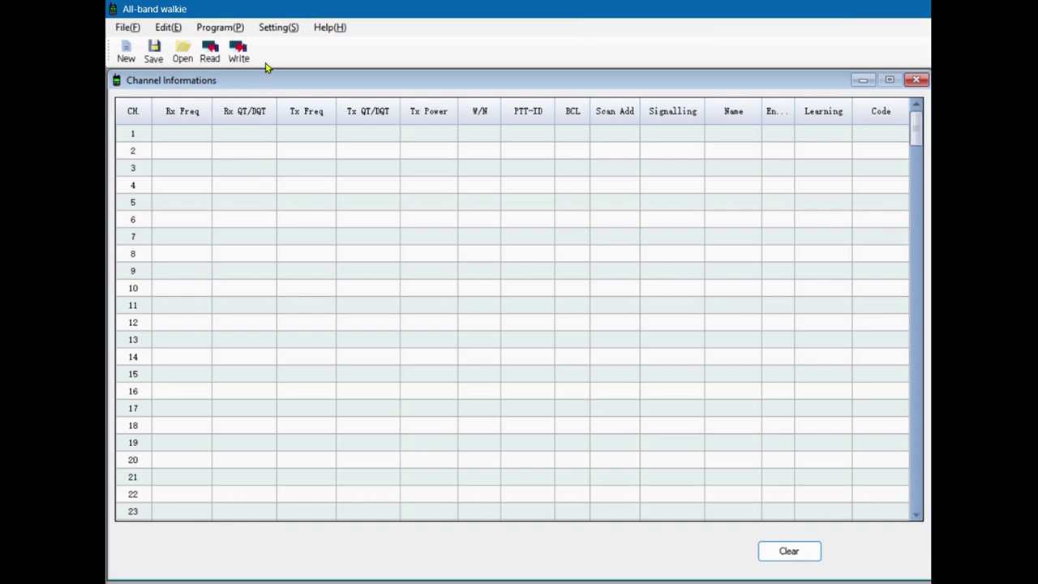
Step: Set the communication port to COM3 and read the radio's channel data into the channel table
{"action": "left_click", "coordinate": [283, 31]}
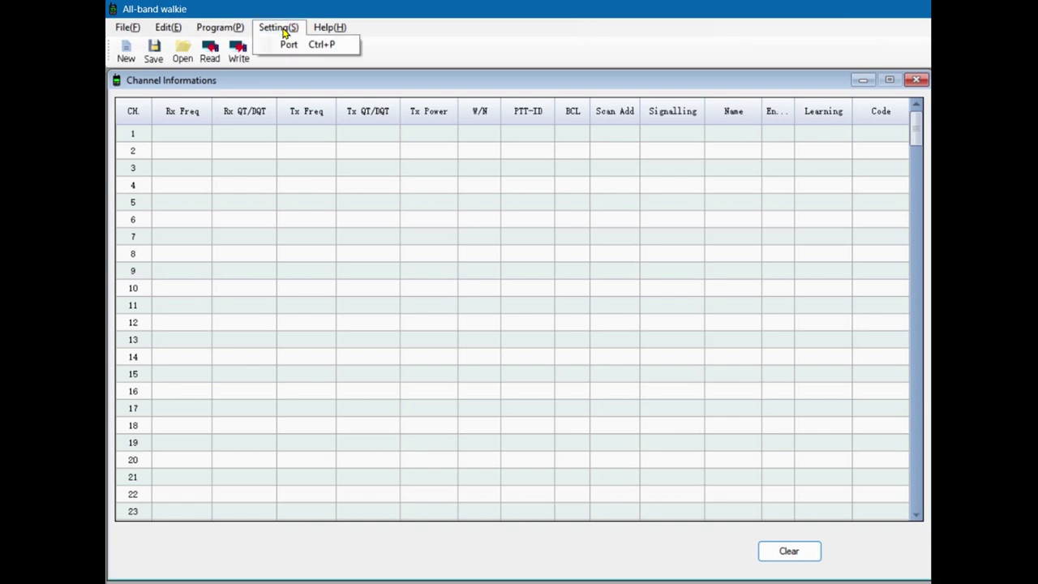
{"action": "left_click", "coordinate": [287, 44]}
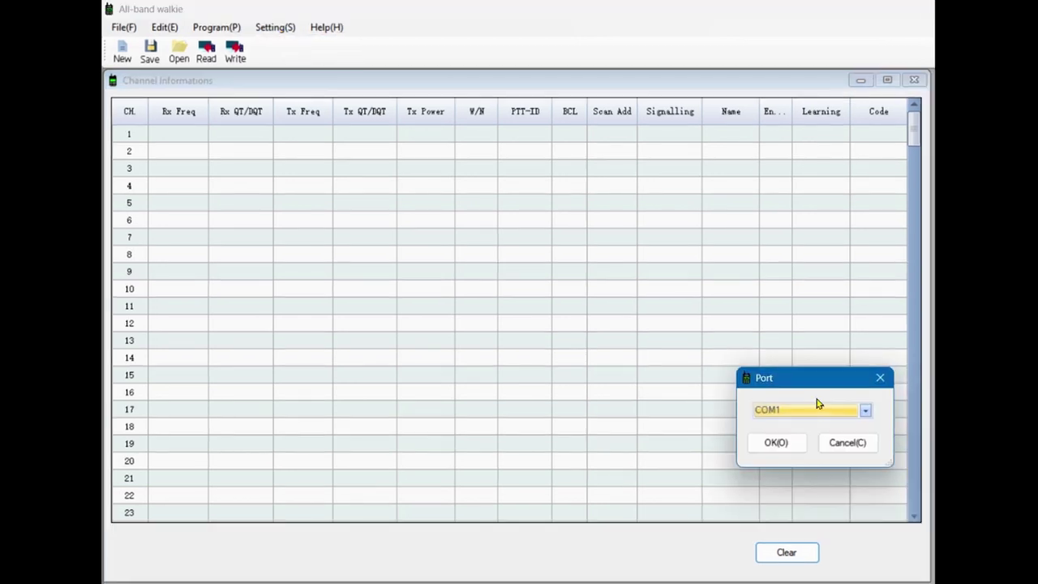
{"action": "left_click", "coordinate": [867, 414]}
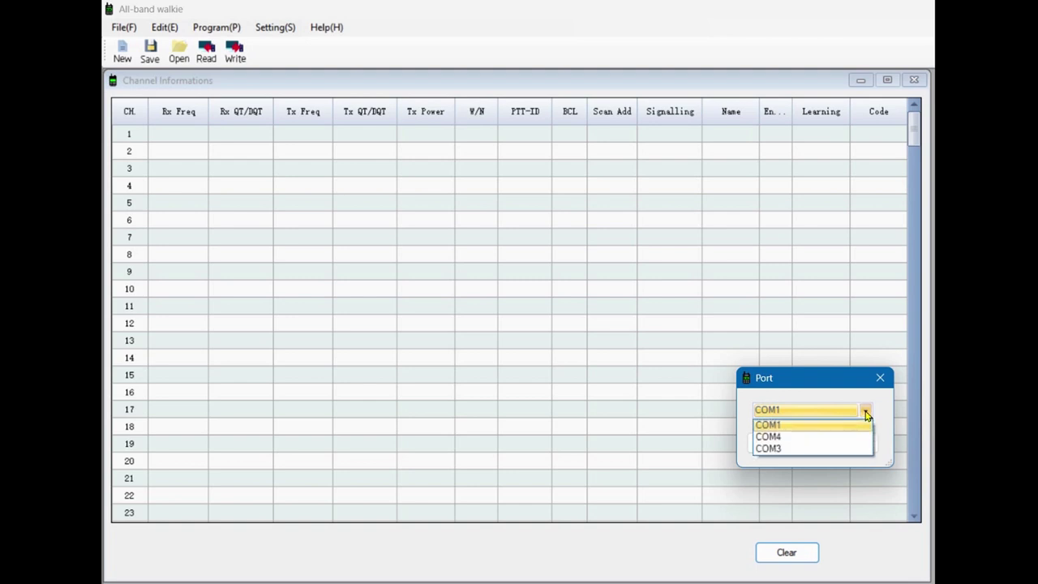
{"action": "left_click", "coordinate": [795, 451]}
{"action": "left_click", "coordinate": [791, 448]}
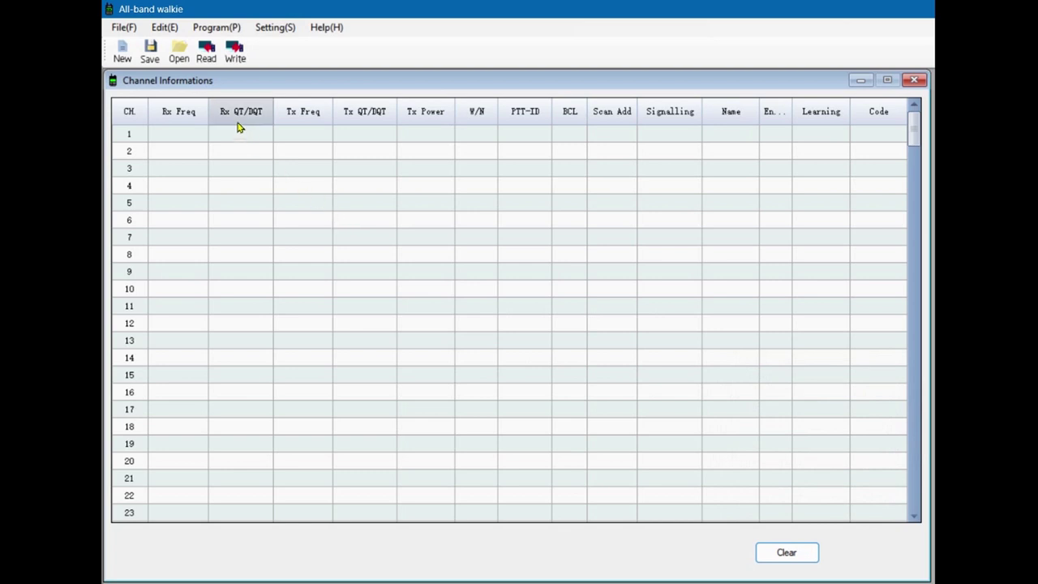
{"action": "left_click", "coordinate": [206, 54]}
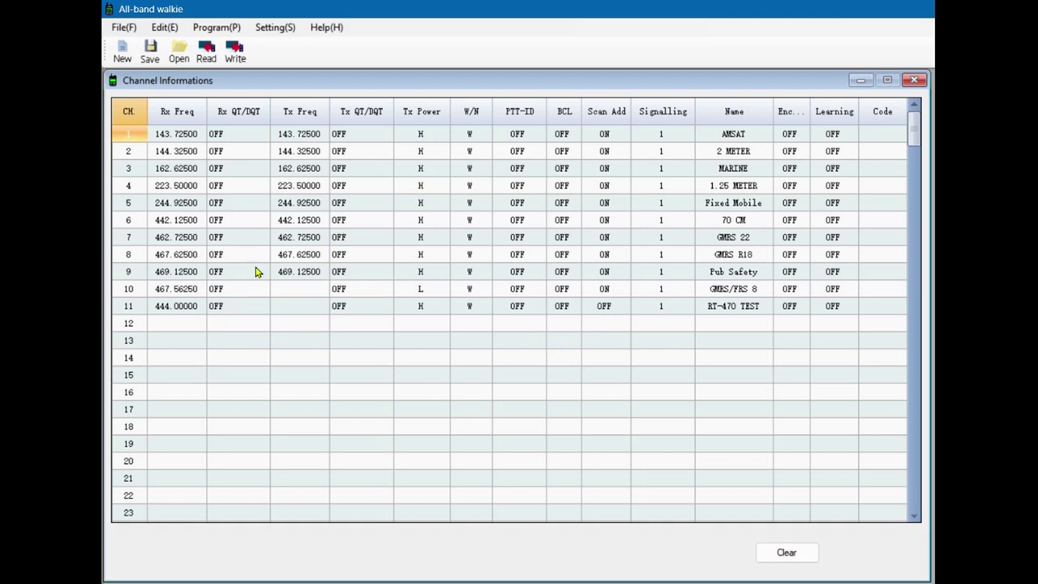
Step: Program channel 13 with a receive frequency of 462.55000 and transmit power H
{"action": "left_click", "coordinate": [180, 344]}
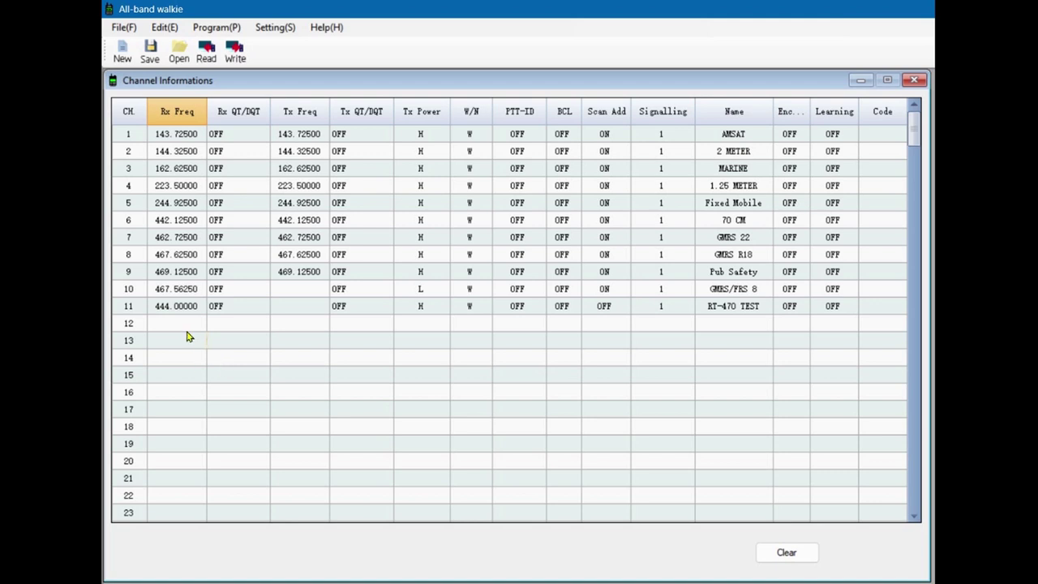
{"action": "type", "text": "462.55000"}
{"action": "key", "text": "Tab"}
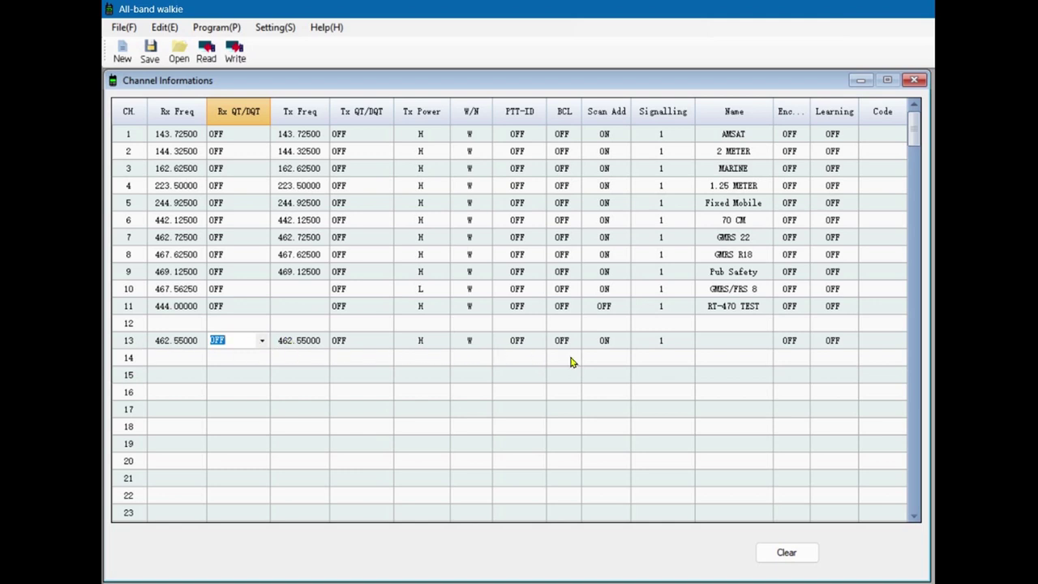
{"action": "left_click", "coordinate": [423, 344]}
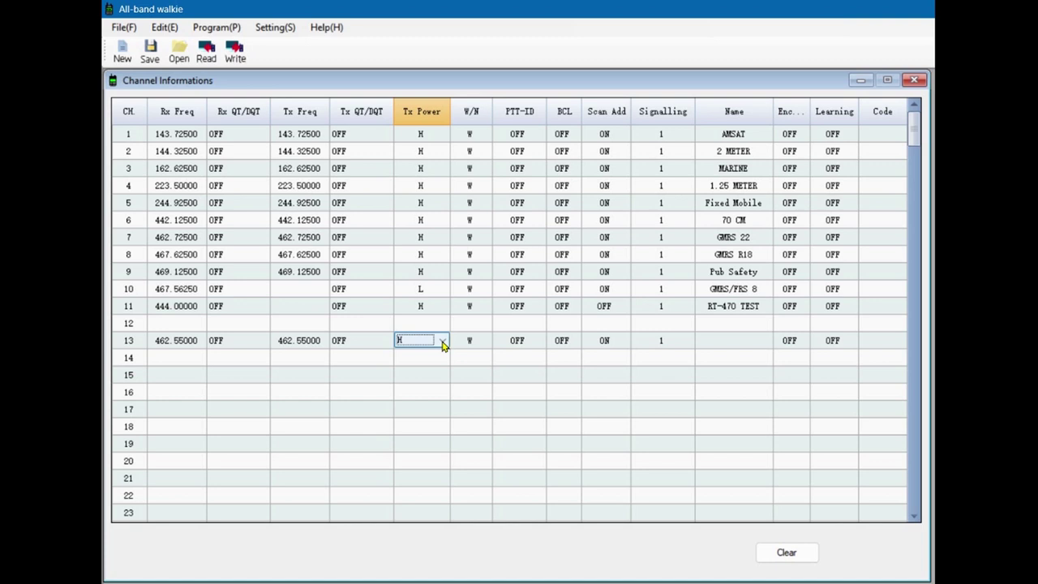
{"action": "left_click", "coordinate": [442, 342]}
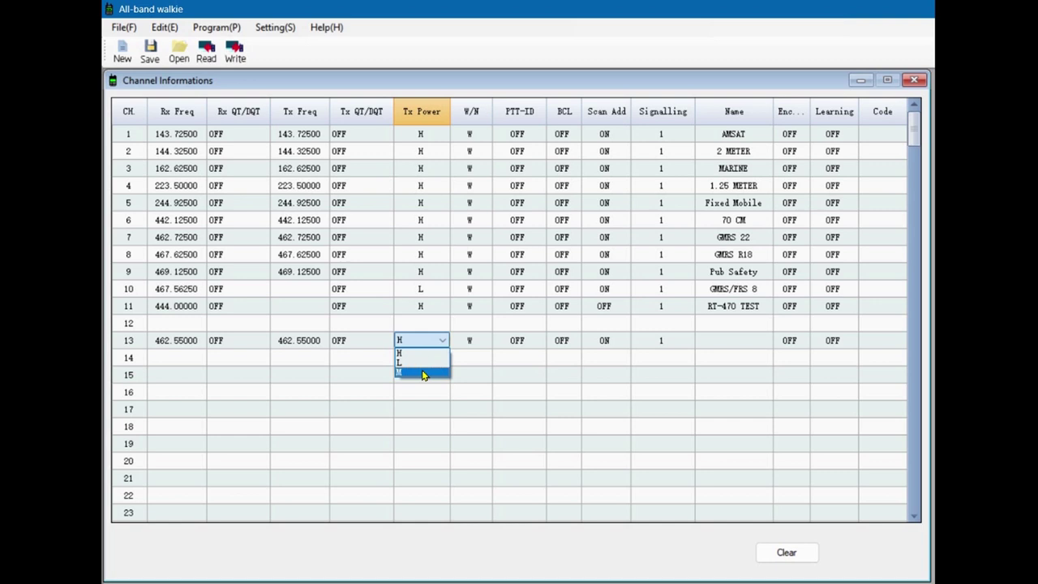
{"action": "left_click", "coordinate": [424, 356]}
{"action": "left_click", "coordinate": [470, 344]}
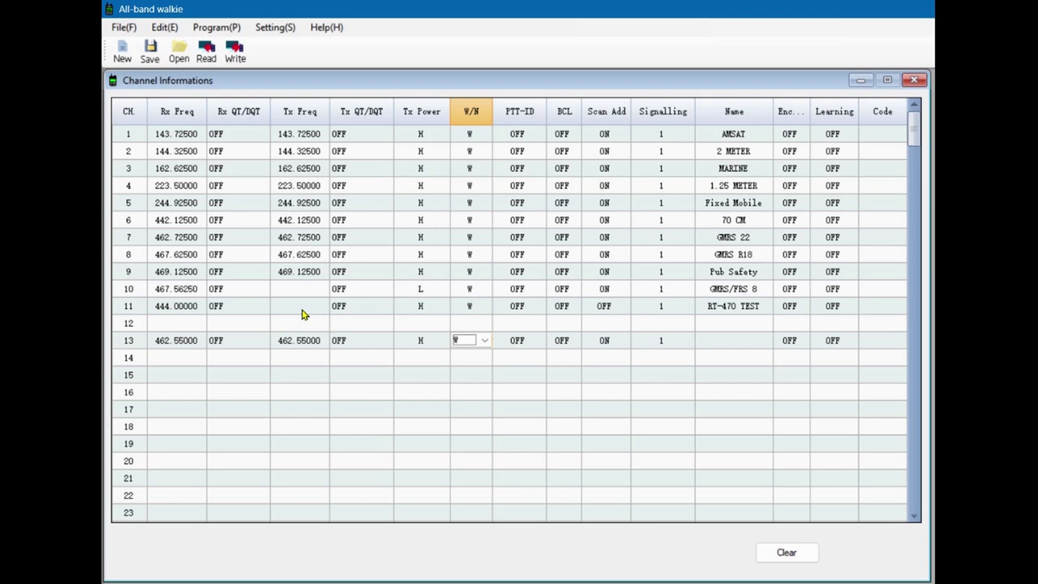
Step: Name channel 13 "GMRS 15"
{"action": "left_click", "coordinate": [734, 340]}
{"action": "type", "text": "GMRS"}
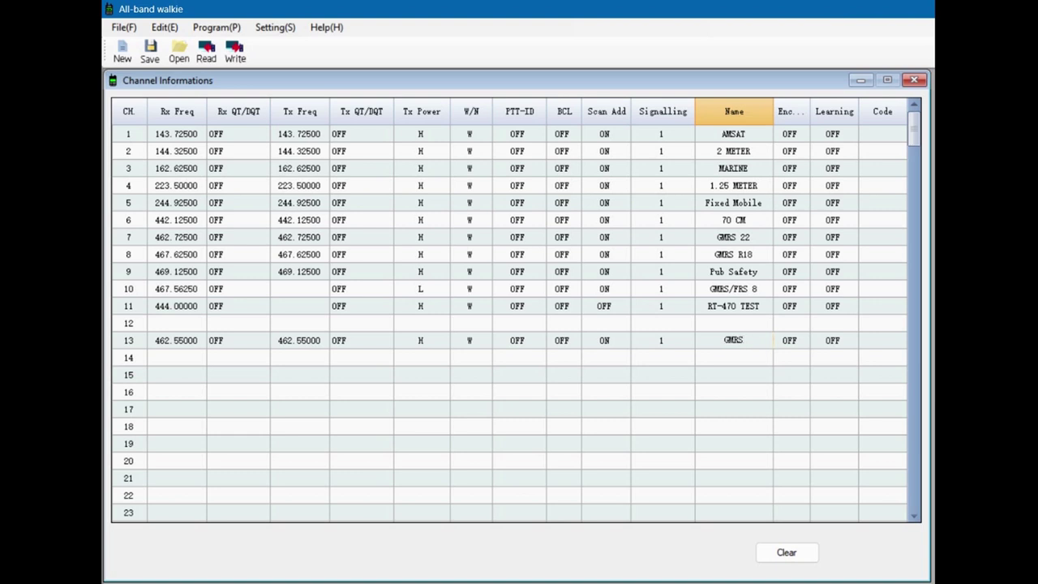
{"action": "type", "text": " 15"}
{"action": "left_click", "coordinate": [303, 426]}
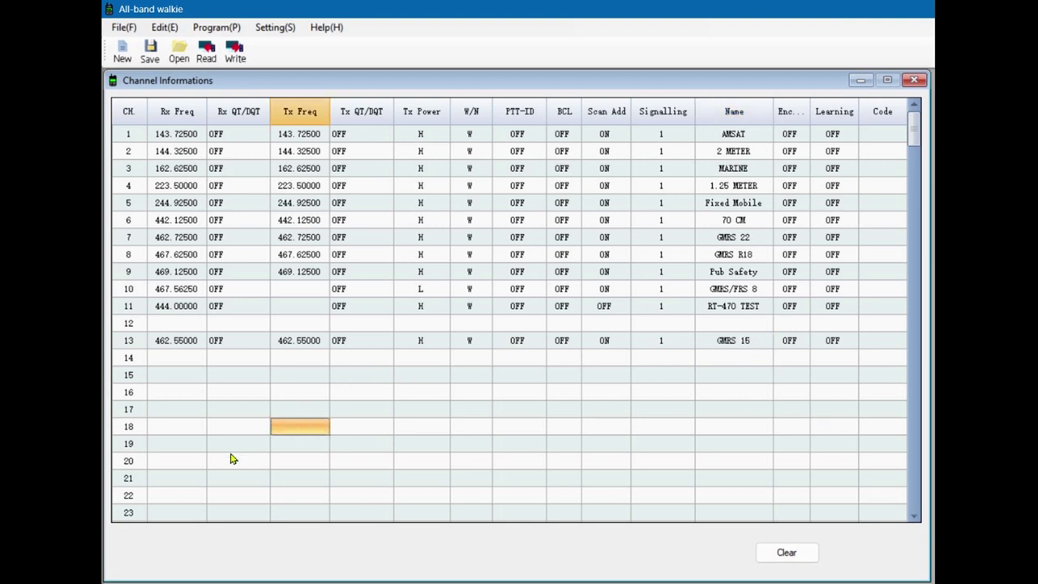
Step: Remove channel 13 from the table by clearing its receive frequency
{"action": "double_click", "coordinate": [177, 344]}
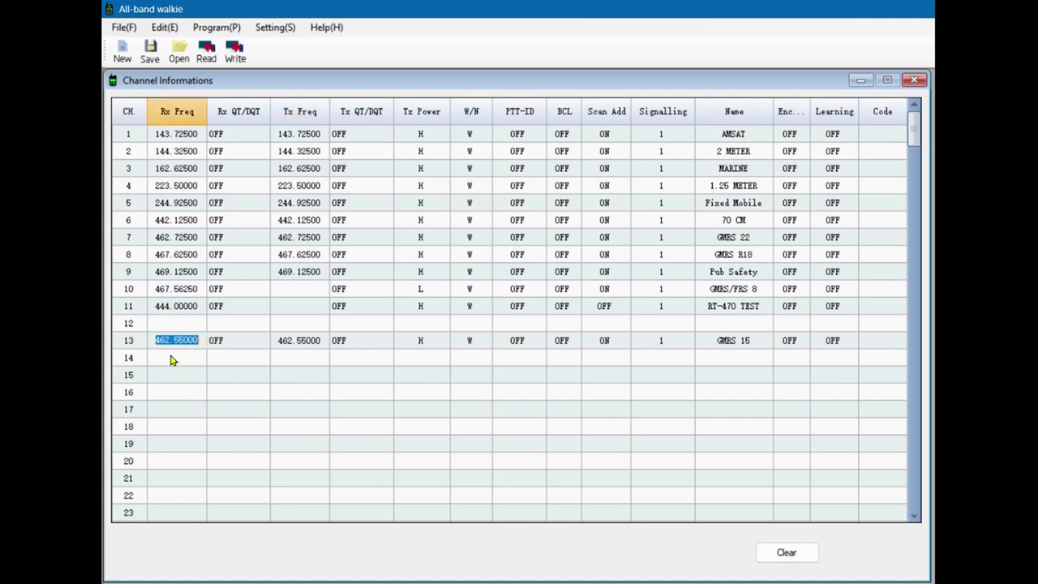
{"action": "key", "text": "BackSpace"}
{"action": "double_click", "coordinate": [172, 360]}
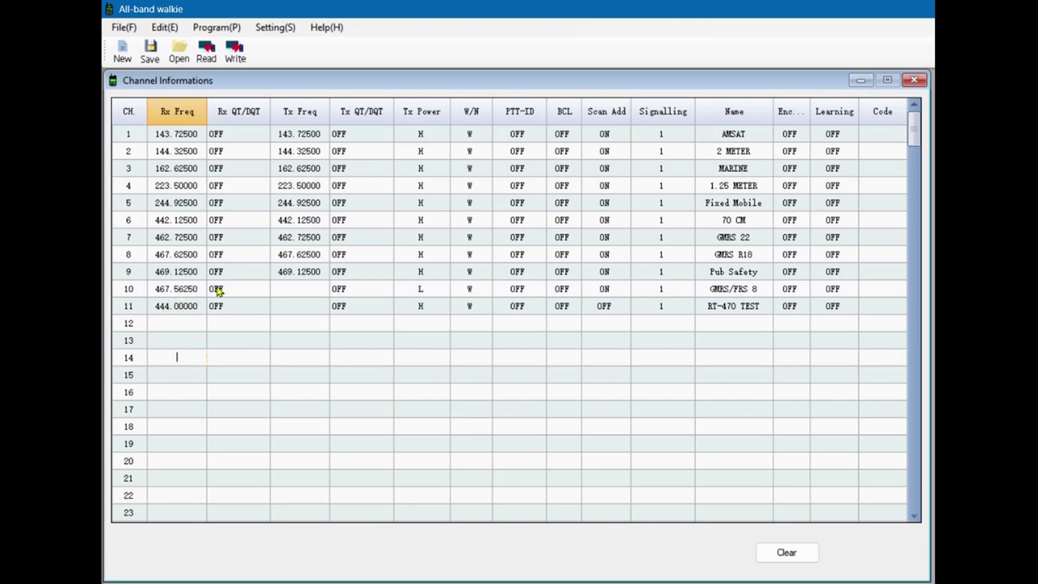
Step: Enter 467.56250 as the transmit frequency of channel 10, GMRS/FRS 8
{"action": "left_click", "coordinate": [292, 289]}
{"action": "type", "text": "467.56250"}
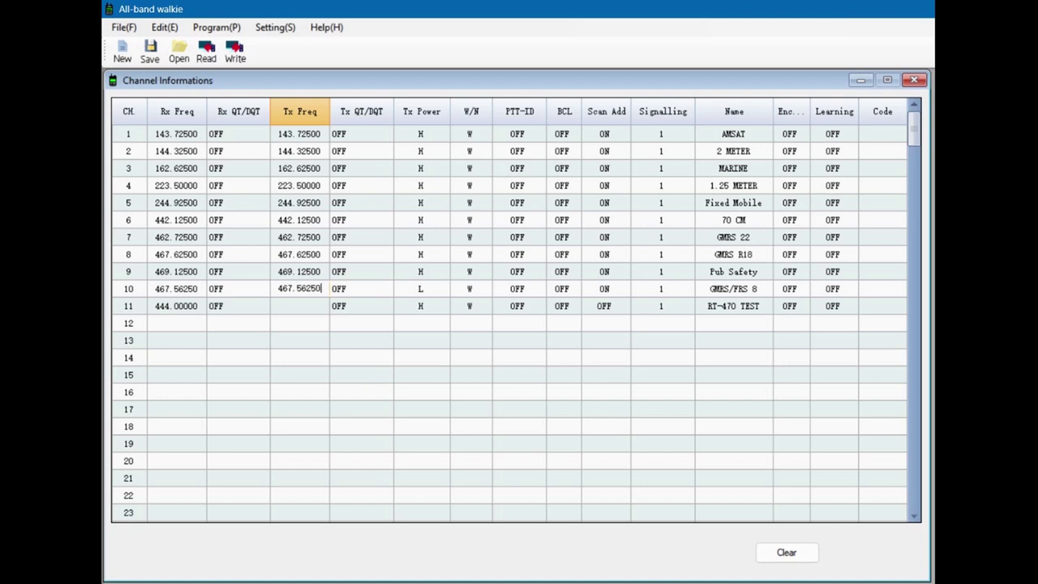
{"action": "key", "text": "Tab"}
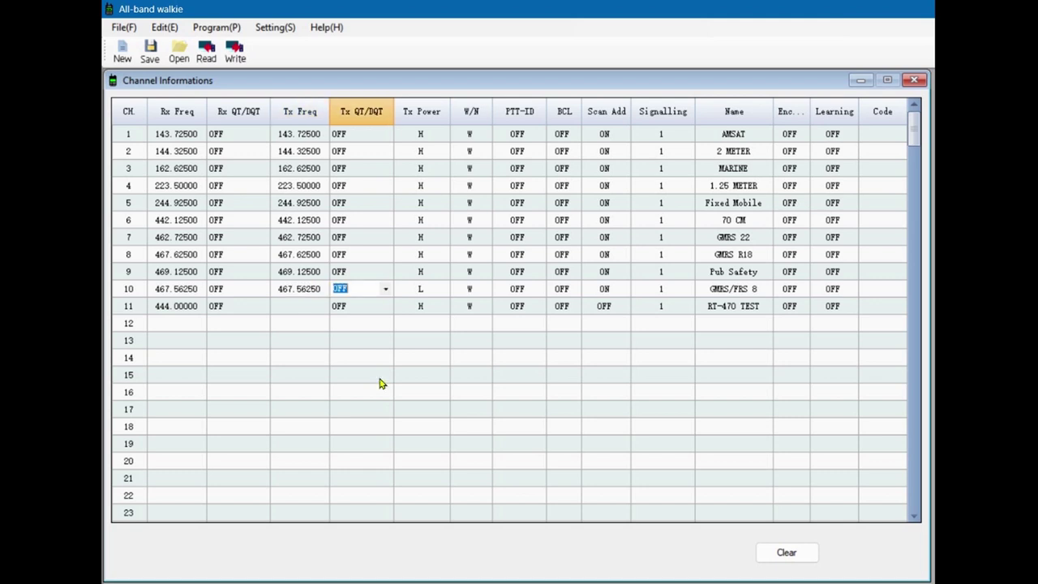
Step: Clear the transmit frequency of channel 10 so it is blank again
{"action": "left_click", "coordinate": [299, 293]}
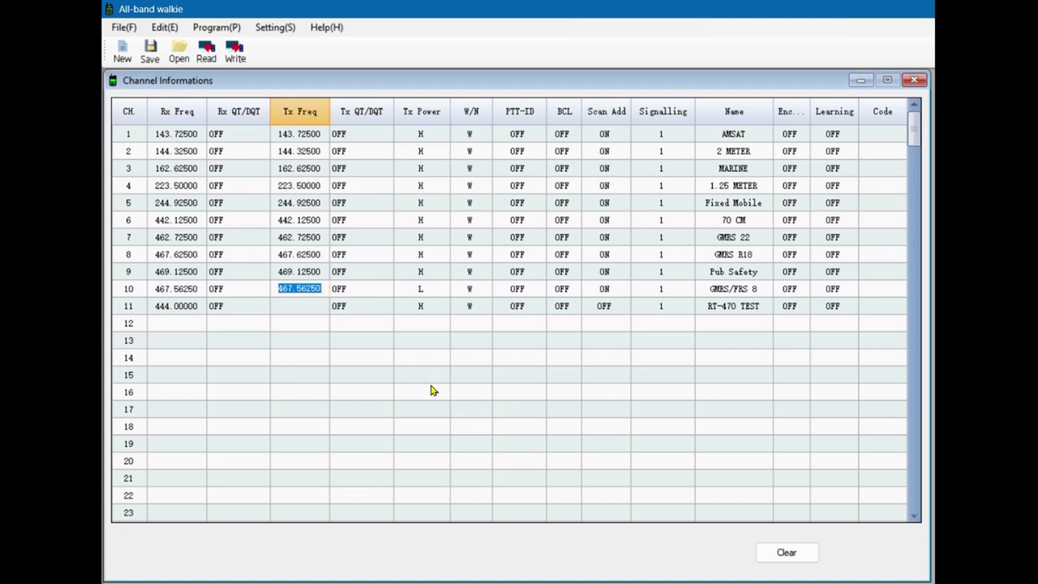
{"action": "key", "text": "BackSpace"}
{"action": "left_click", "coordinate": [302, 360]}
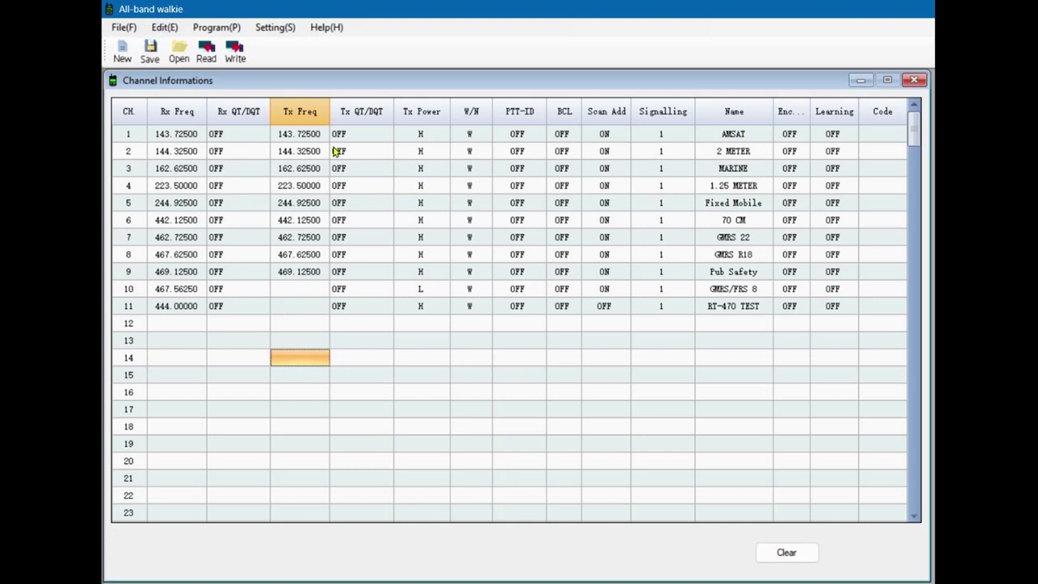
Step: Open the Optional Feature settings beside the channel table and toggle the FM Radio option
{"action": "left_click", "coordinate": [159, 31]}
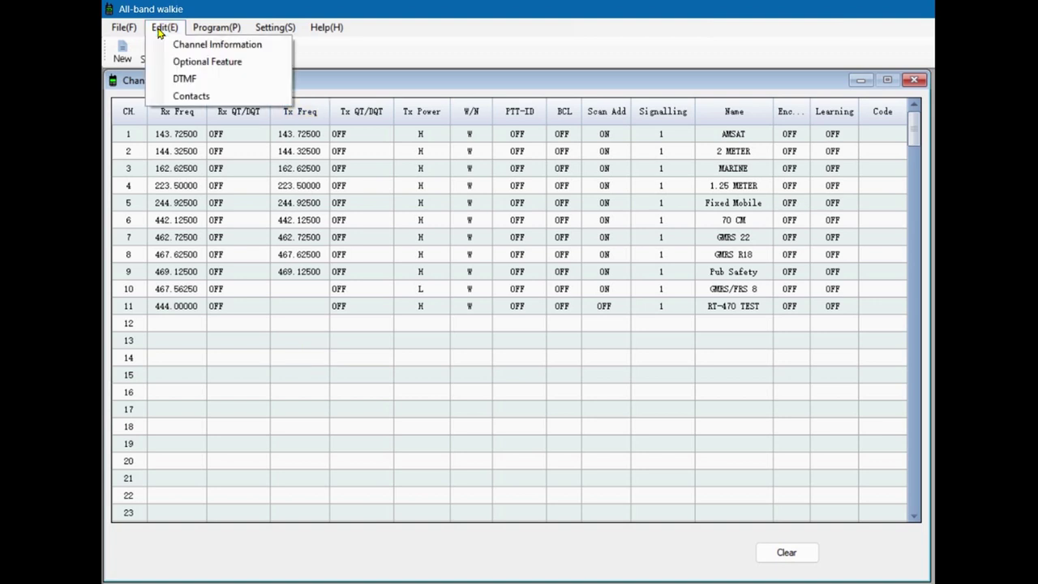
{"action": "left_click", "coordinate": [195, 64]}
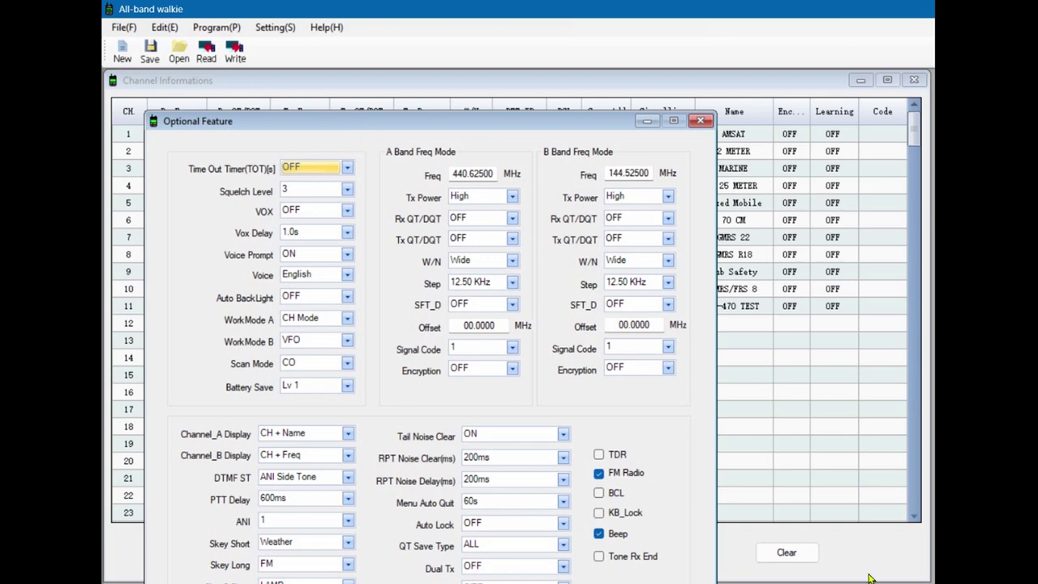
{"action": "left_click_drag", "start_coordinate": [514, 121], "coordinate": [494, 89]}
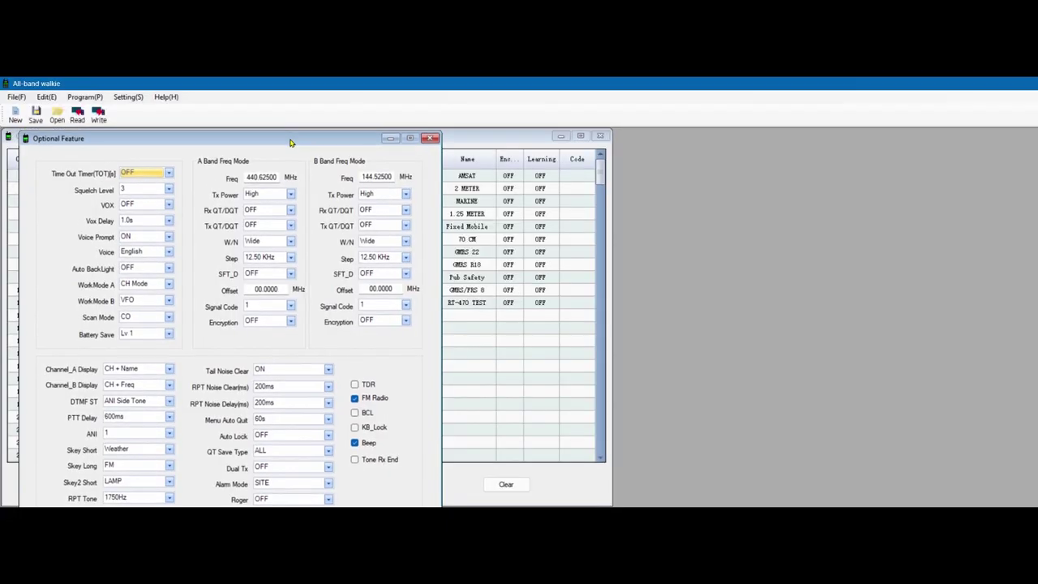
{"action": "left_click_drag", "start_coordinate": [290, 143], "coordinate": [887, 138]}
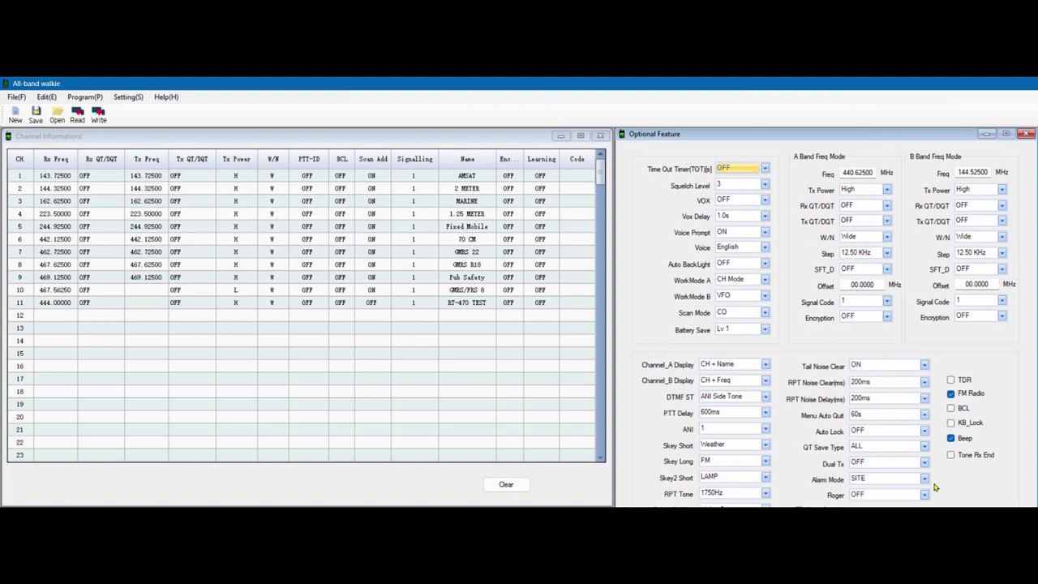
{"action": "left_click", "coordinate": [952, 395]}
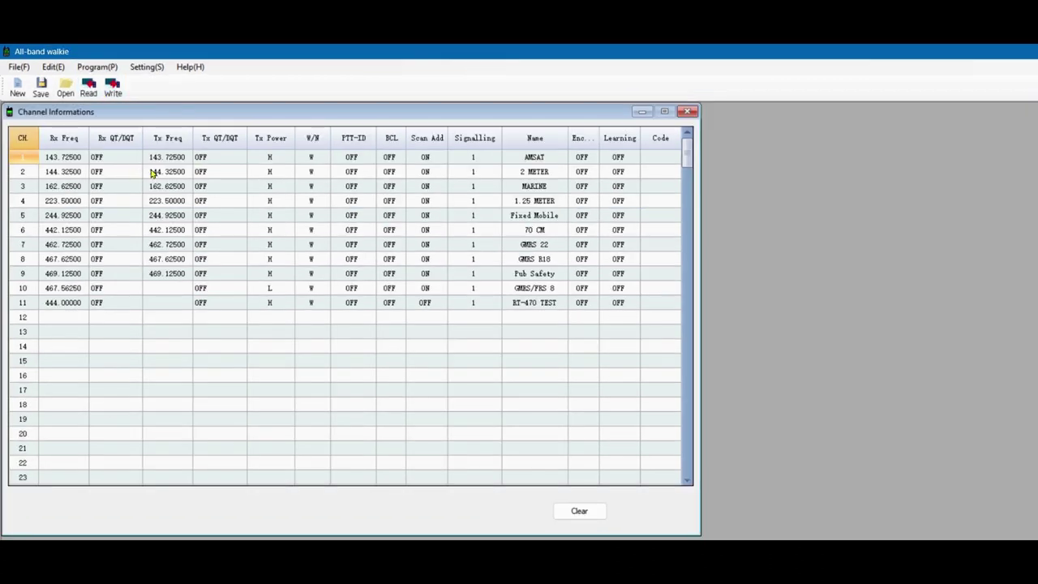
Step: Write the programmed data to the radio with local ID (本机ID) 1 and close the Write dialog
{"action": "left_click", "coordinate": [115, 92]}
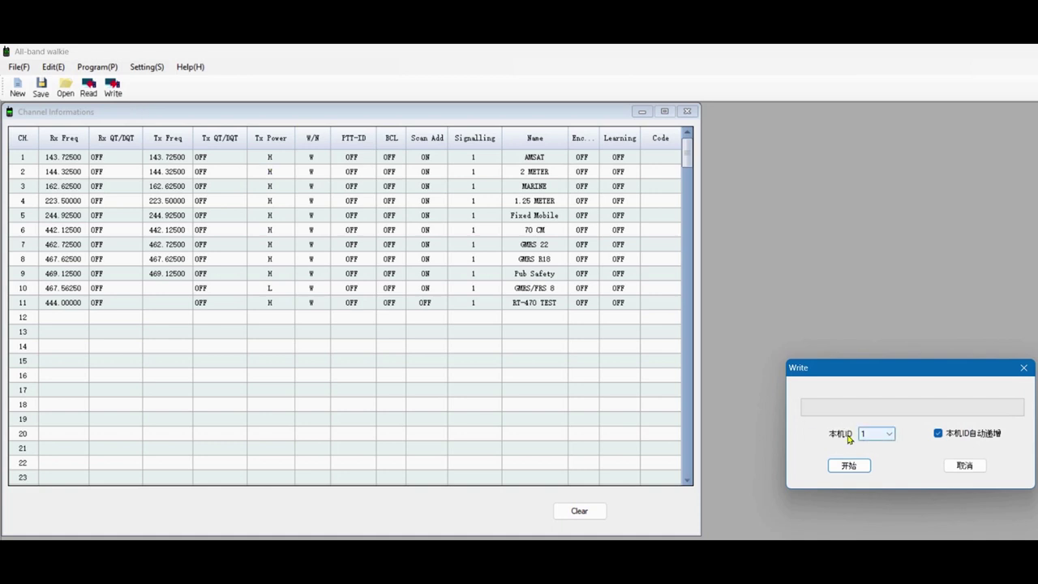
{"action": "left_click", "coordinate": [890, 438]}
{"action": "left_click", "coordinate": [889, 436]}
{"action": "left_click", "coordinate": [851, 468]}
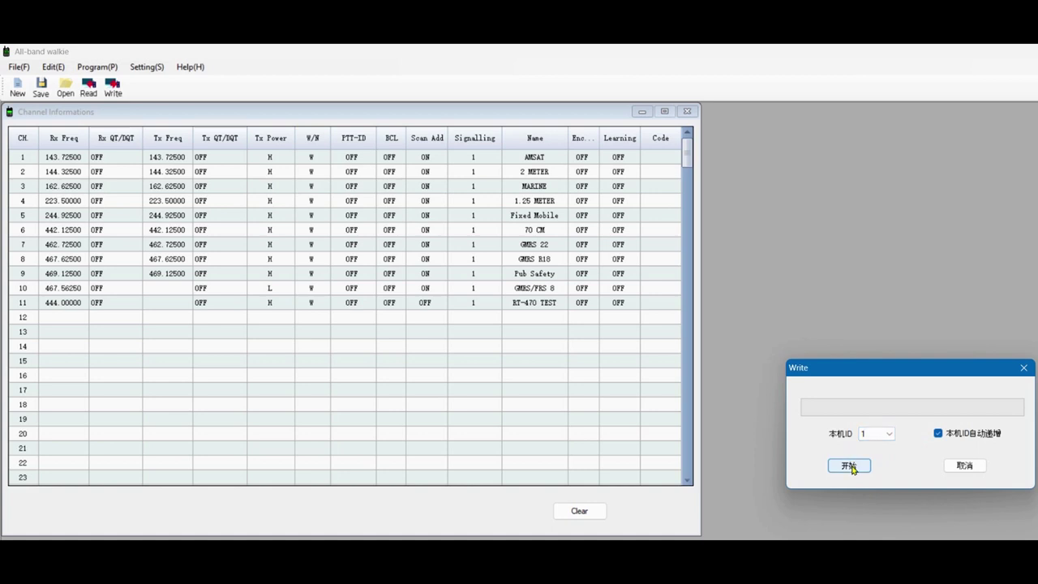
{"action": "left_click", "coordinate": [852, 467]}
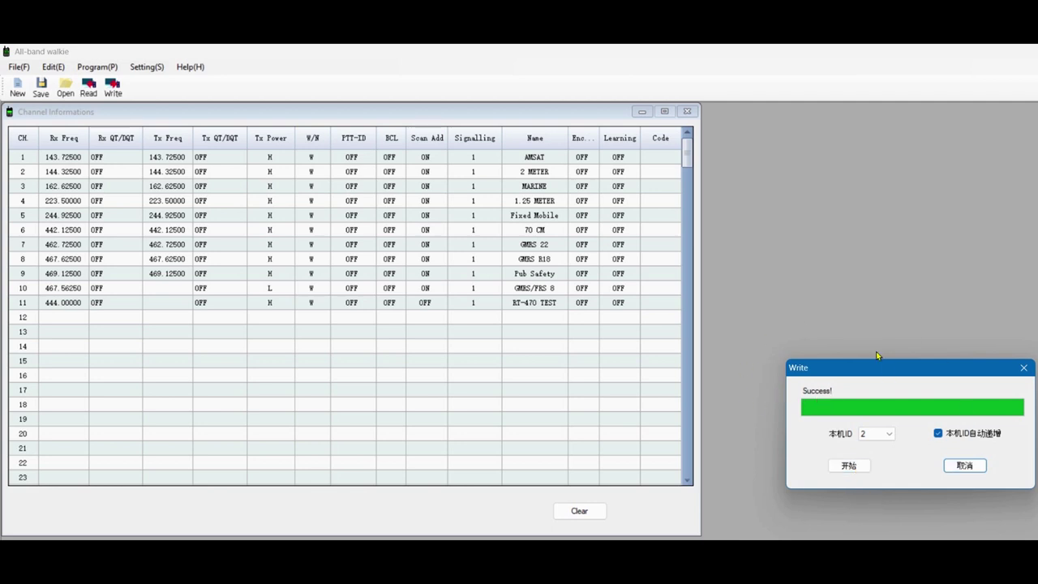
{"action": "left_click", "coordinate": [1025, 369]}
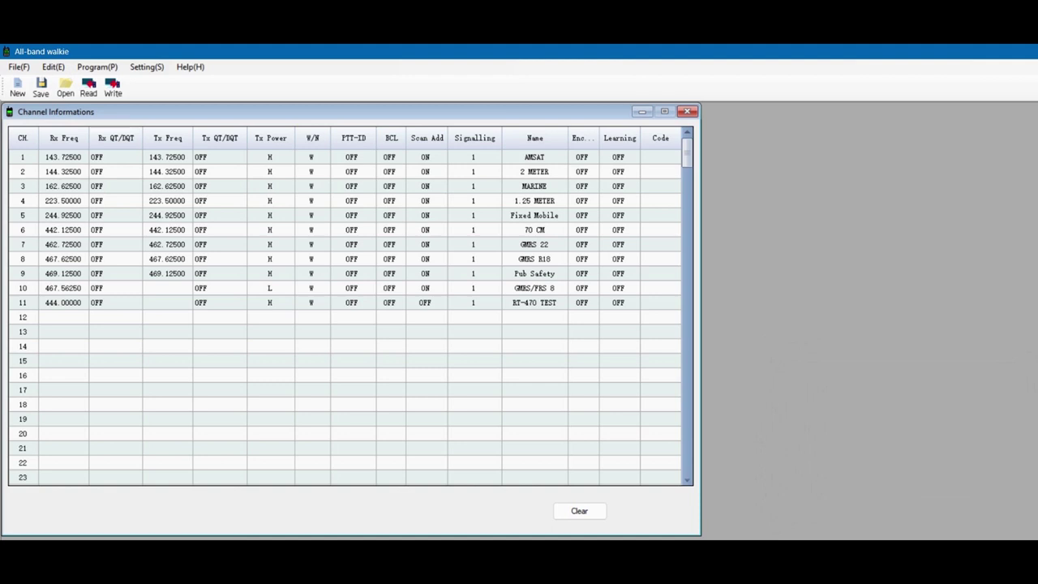